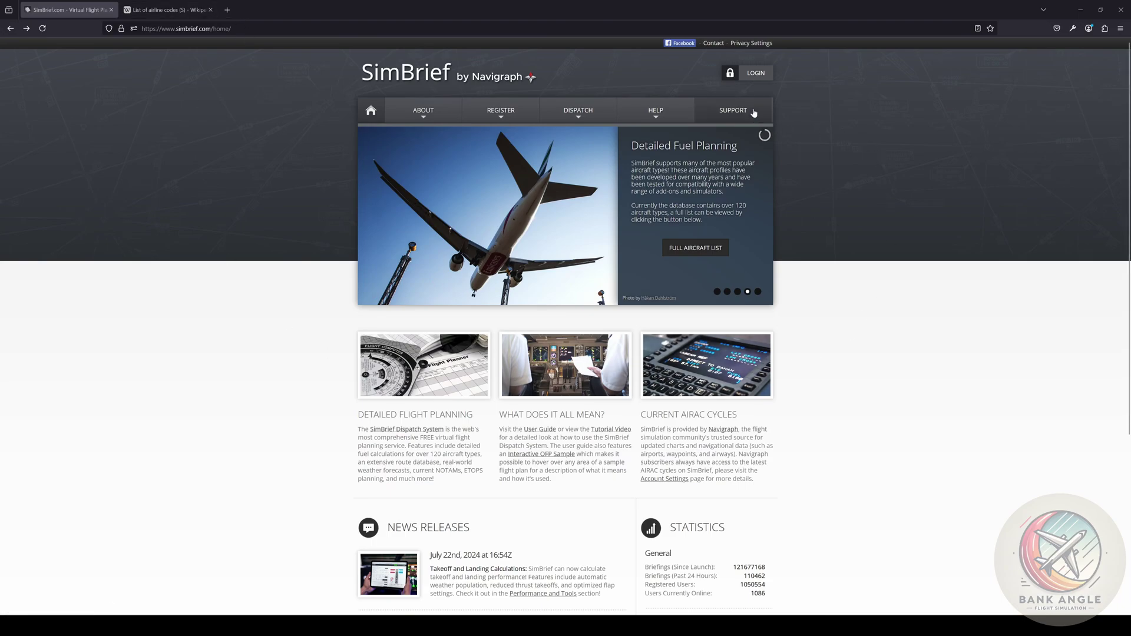
# Go to SimBrief, create a Navigraph account to sign in, and start a New Flight
pyautogui.click(756, 77)
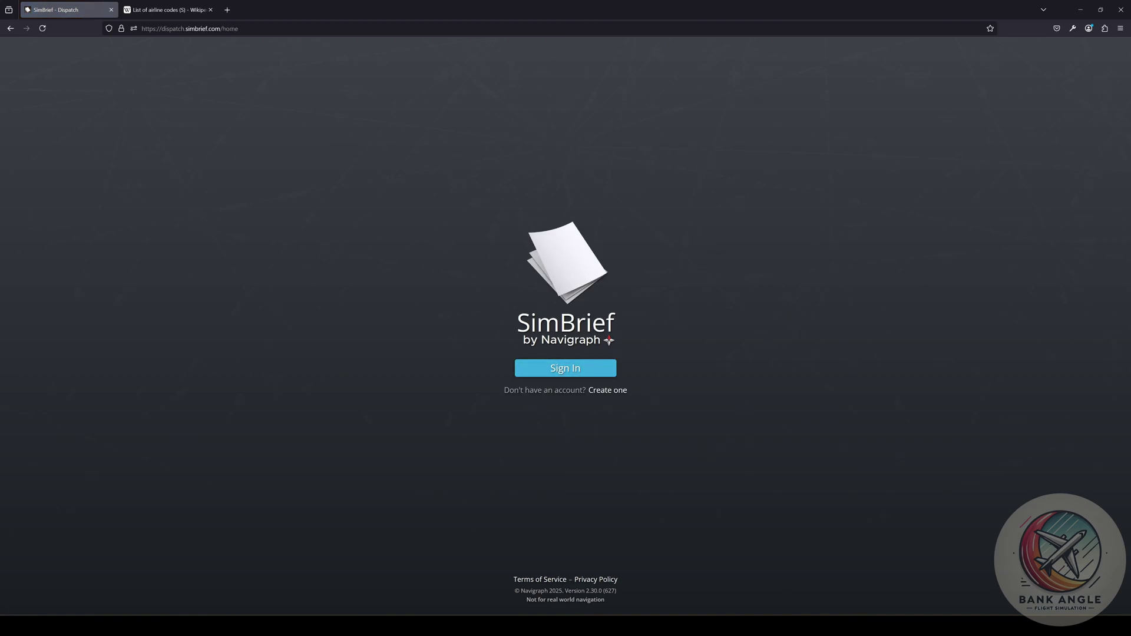
pyautogui.click(609, 391)
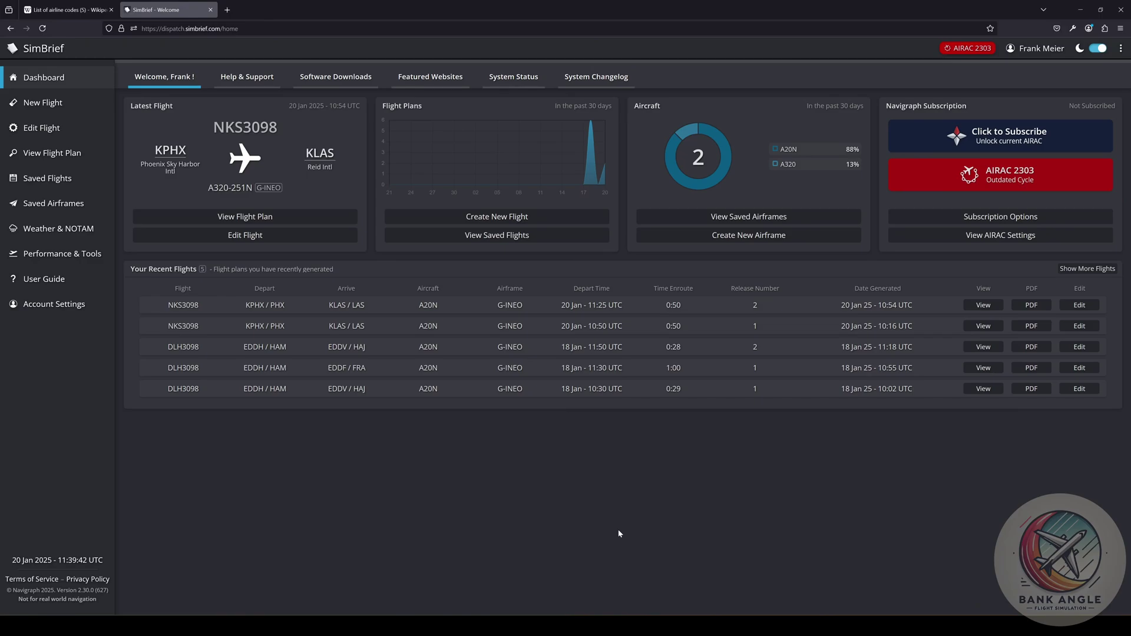
pyautogui.click(45, 106)
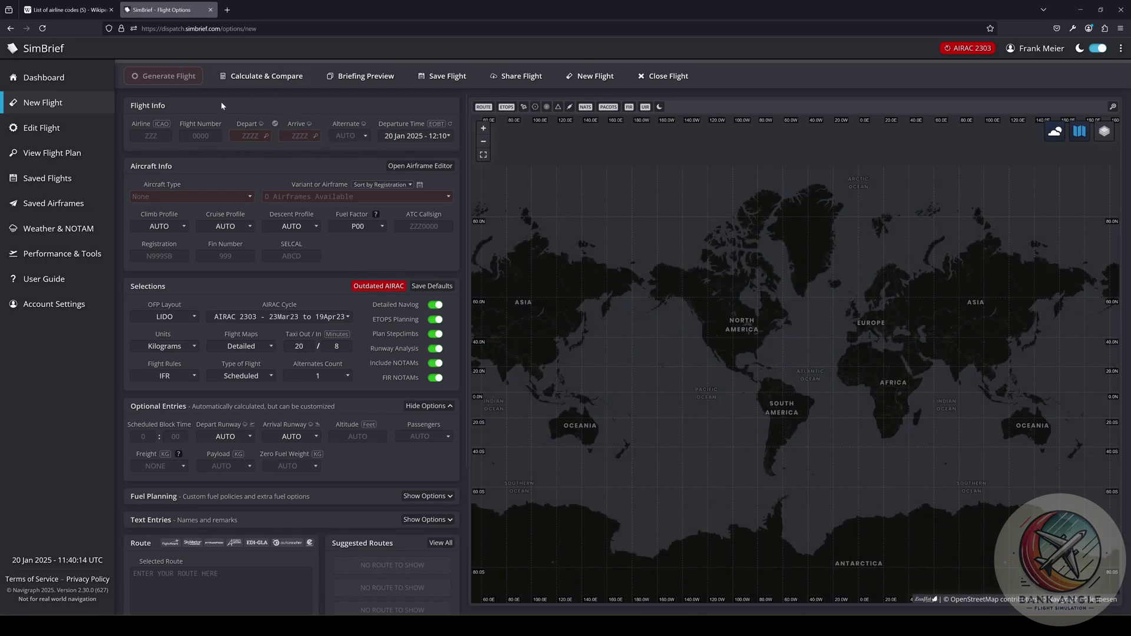
# Find Spirit Airlines in Wikipedia's airline codes (S) list and highlight its codes and SPIRIT WINGS callsign
pyautogui.click(73, 14)
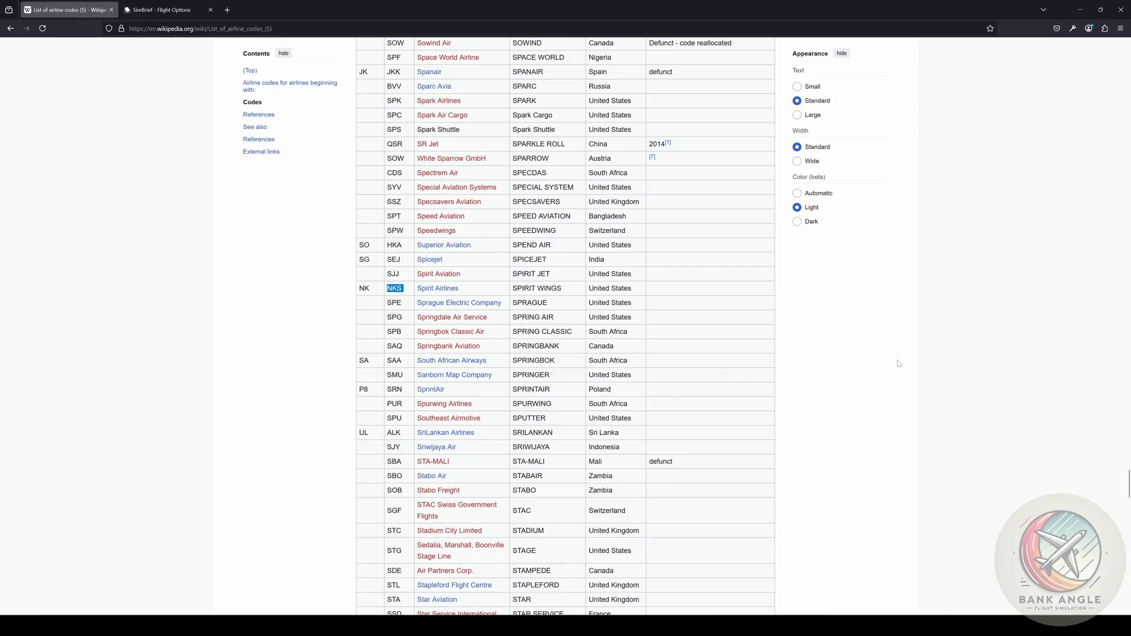
pyautogui.moveTo(1128, 484); pyautogui.dragTo(1128, 56)
pyautogui.moveTo(357, 88); pyautogui.dragTo(401, 87)
pyautogui.click(401, 87)
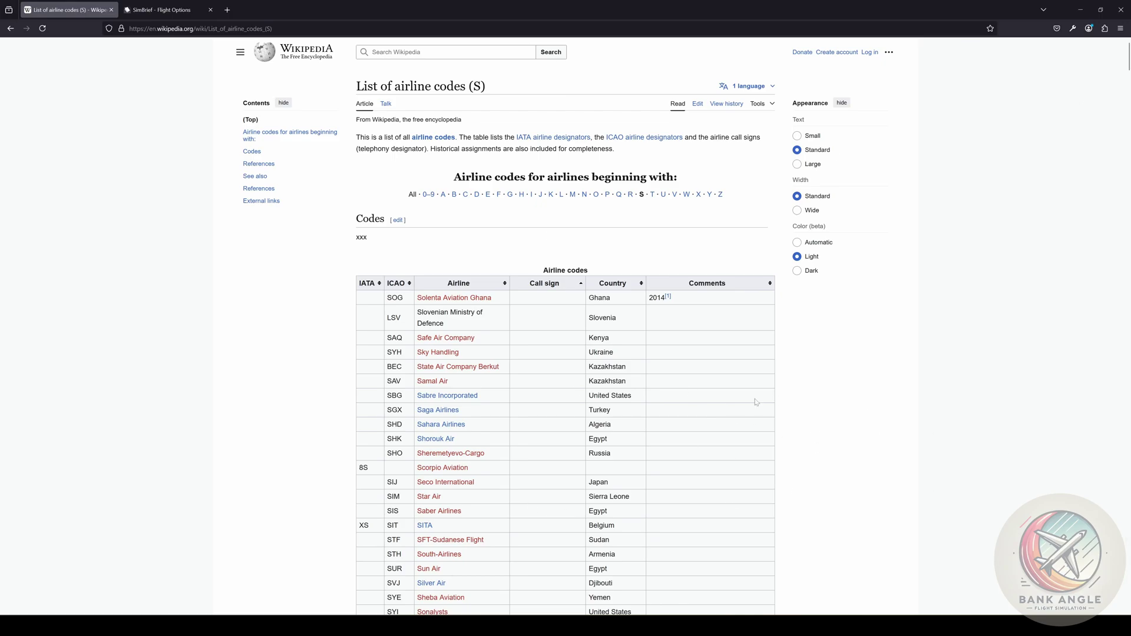
pyautogui.moveTo(1127, 65); pyautogui.dragTo(1121, 489)
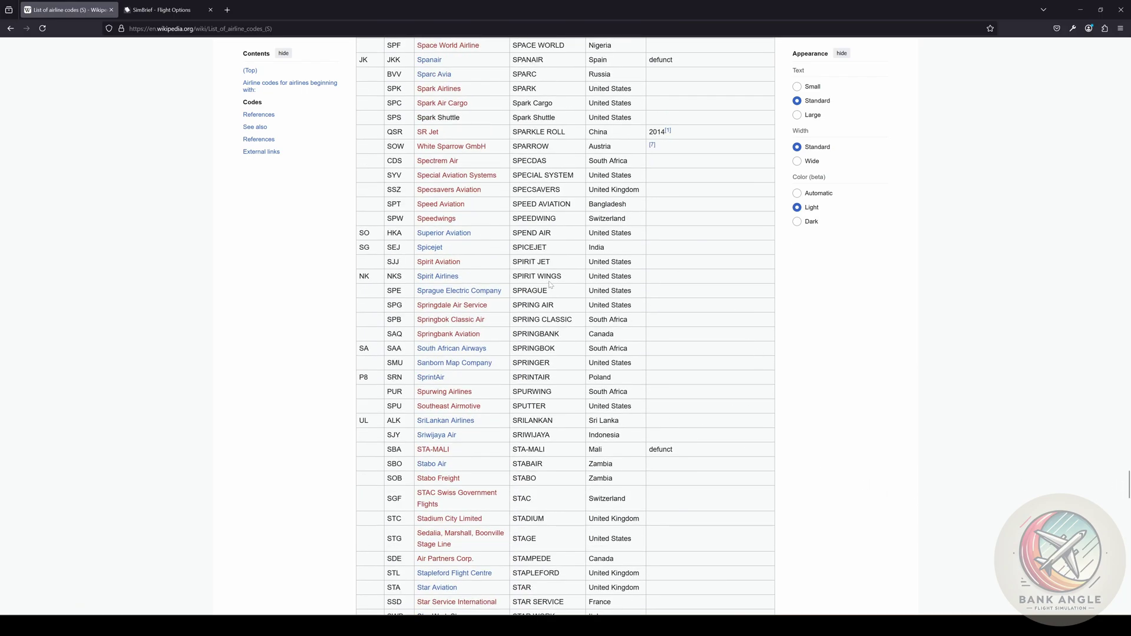
pyautogui.moveTo(635, 280); pyautogui.dragTo(360, 277)
pyautogui.moveTo(512, 276); pyautogui.dragTo(574, 279)
# Fill in airline NKS, flight number 3098 and departure airport KPHX in SimBrief
pyautogui.doubleClick(394, 276)
pyautogui.hotkey('ctrl', 'Tab')
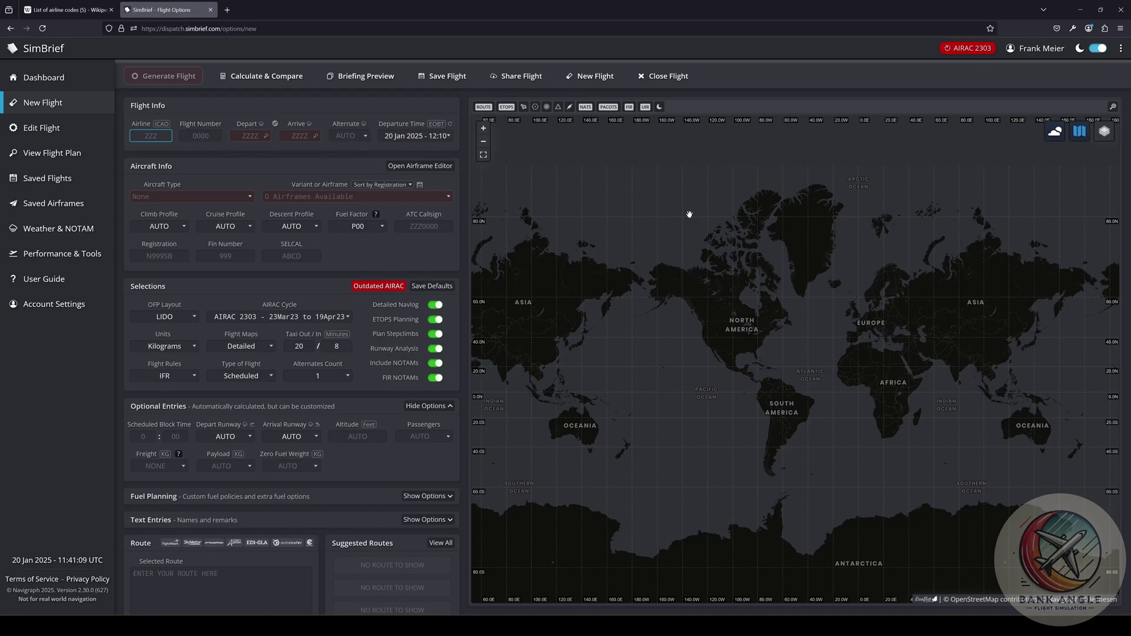
pyautogui.write('NKS')
pyautogui.press('Tab')
pyautogui.write('3098')
pyautogui.press('Tab')
pyautogui.write('KPHX')
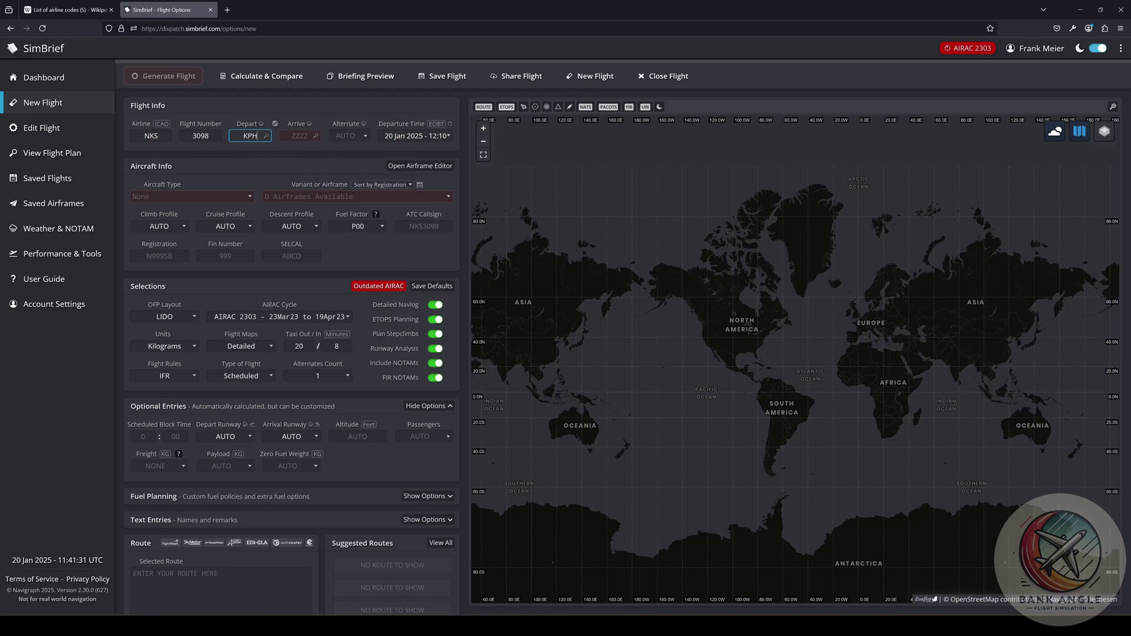
# Enter KLAS in the Arrive field, then erase it again
pyautogui.click(299, 135)
pyautogui.write('KLAS')
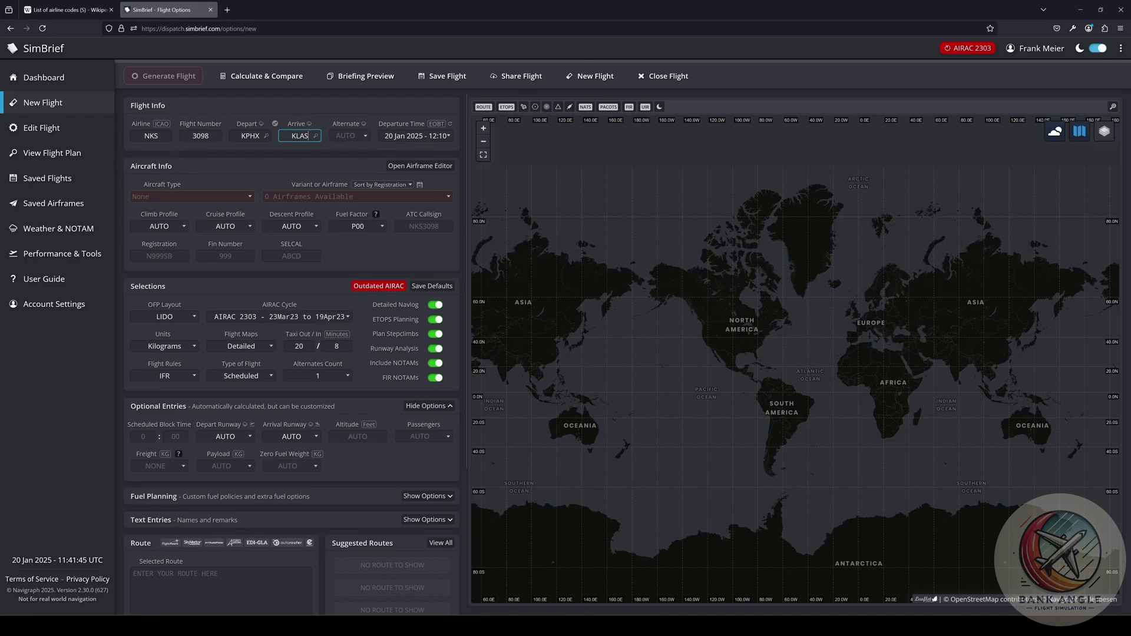
pyautogui.press('BackSpace')
pyautogui.press('BackSpace')
pyautogui.press('BackSpace')
pyautogui.press('BackSpace')
# Search airports for 'Las Vegas' and select KLAS Reid Intl as the arrival
pyautogui.click(316, 136)
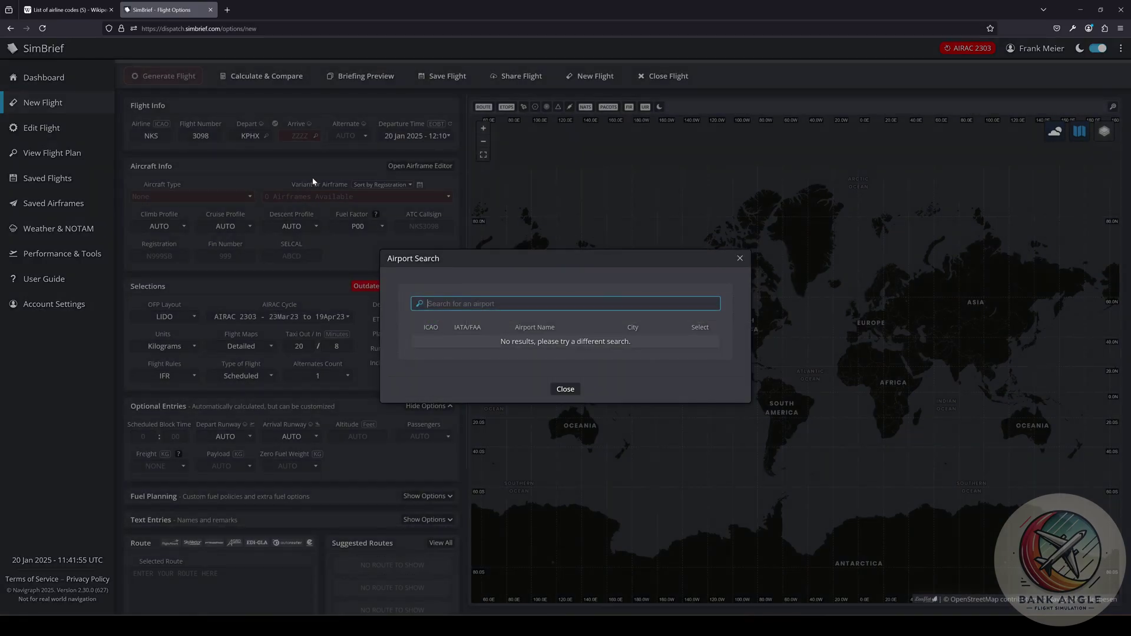
pyautogui.write('Las Vegas')
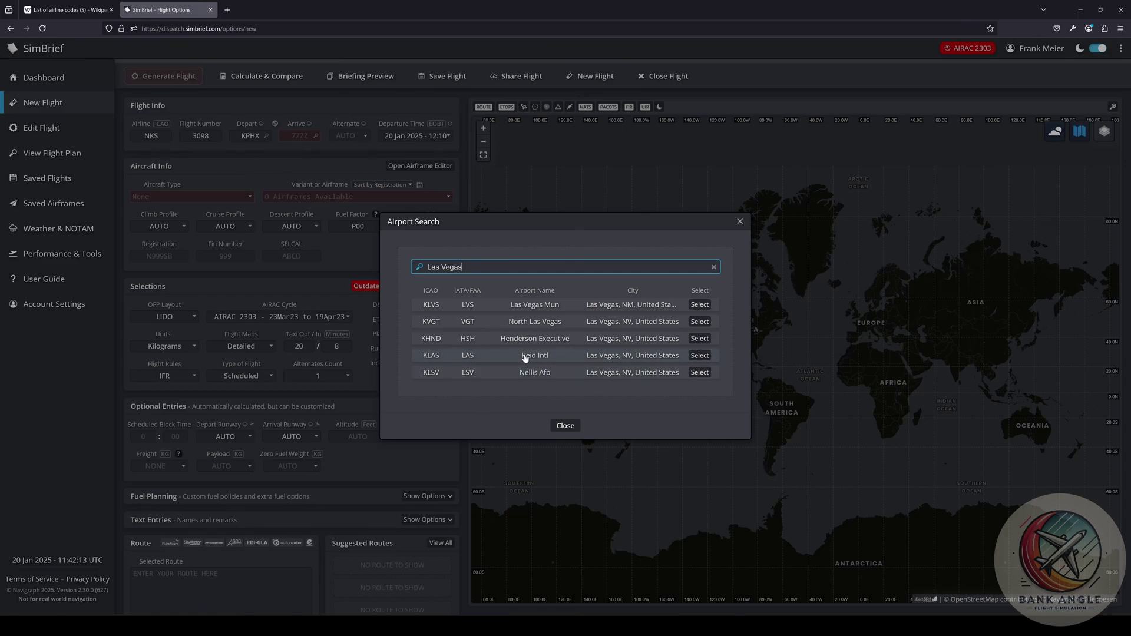
pyautogui.click(700, 356)
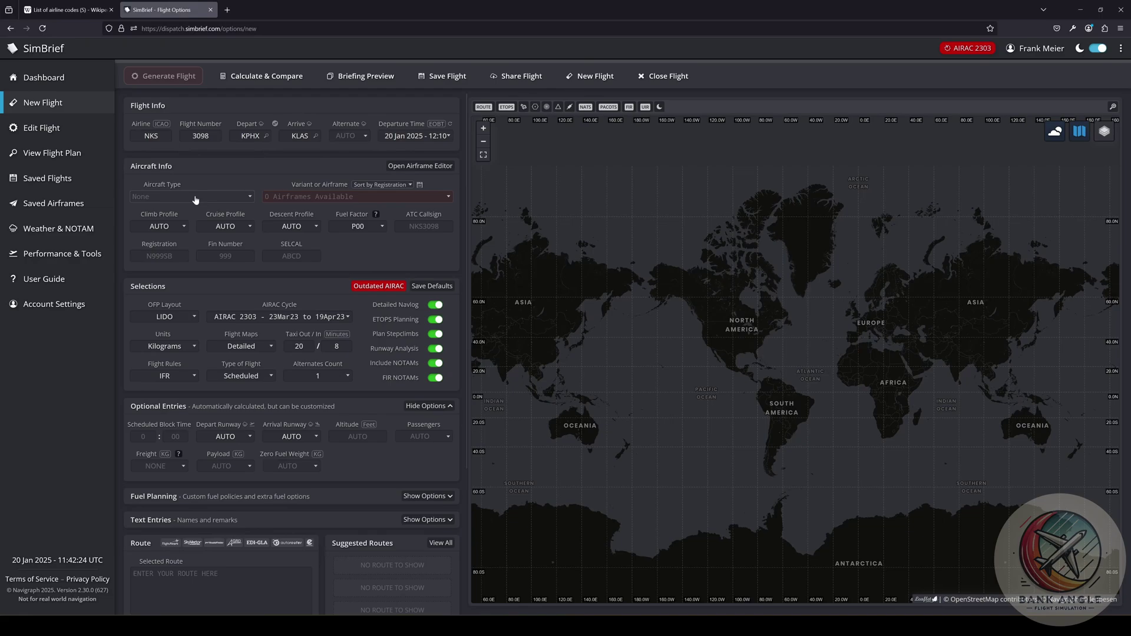
# Choose the A20N A320-251N type with the iniBuilds (MSFS) A320neo V2 variant and generate the plan
pyautogui.click(196, 198)
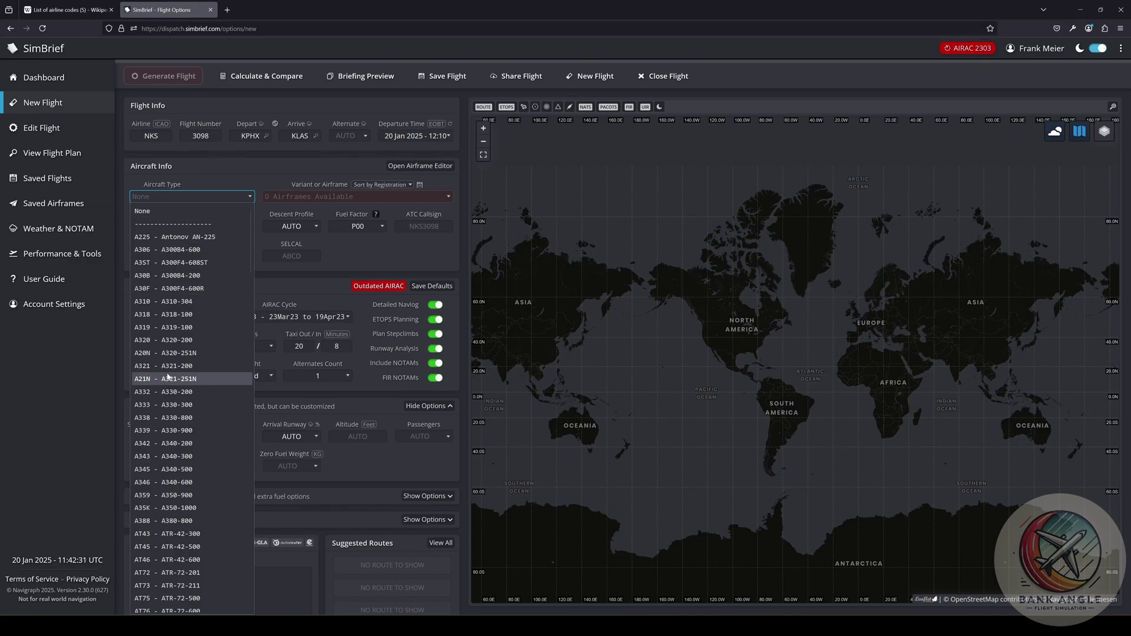
pyautogui.click(148, 355)
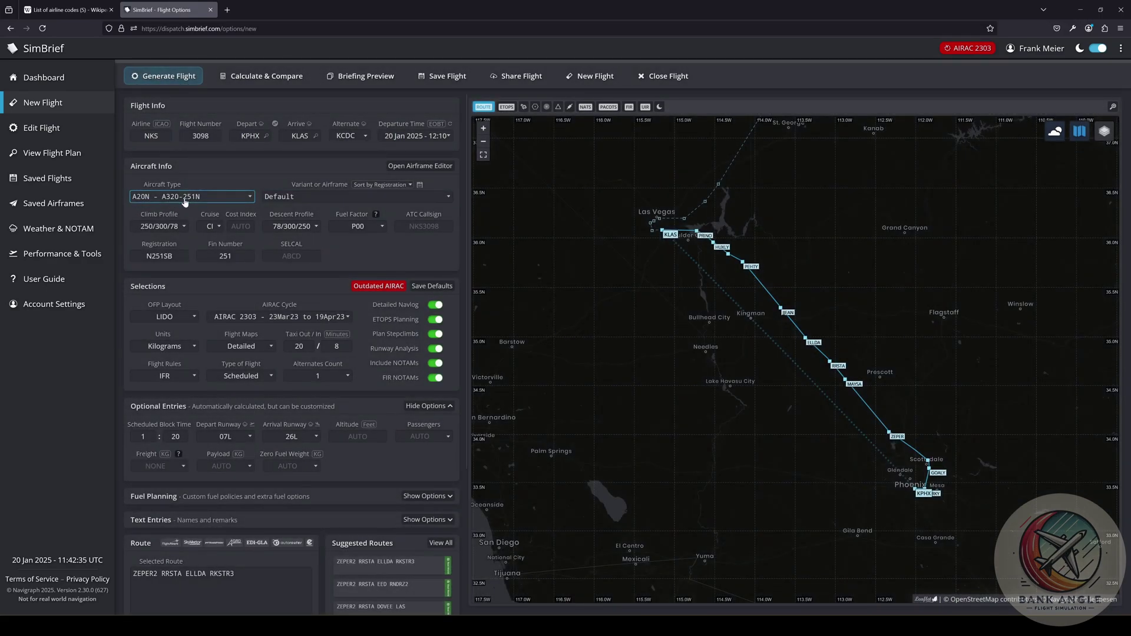
pyautogui.click(286, 198)
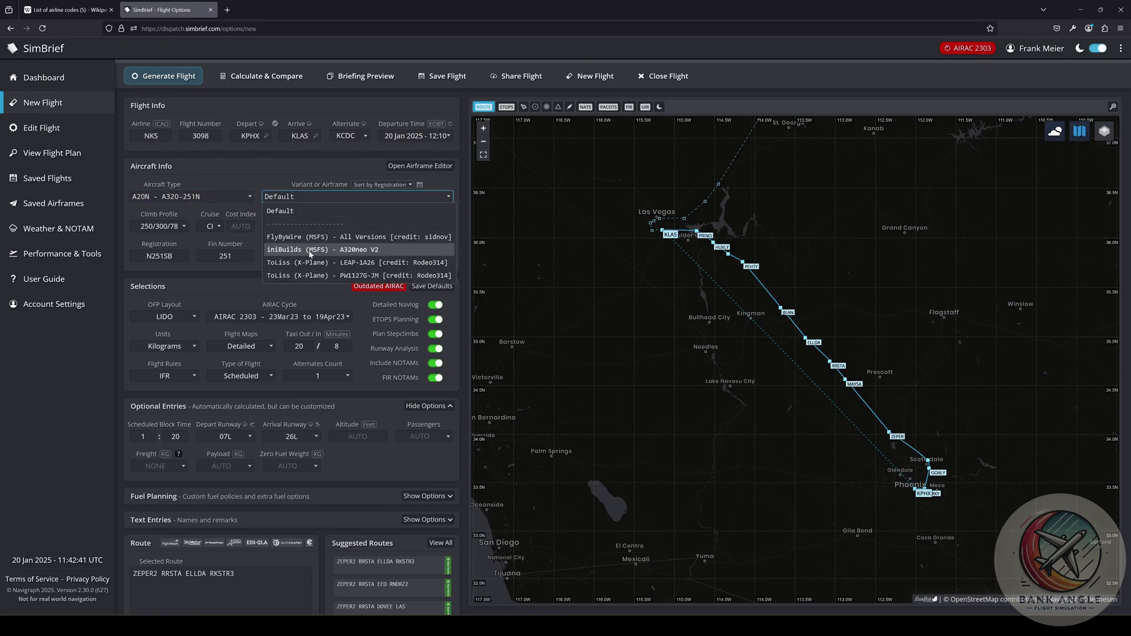
pyautogui.click(362, 250)
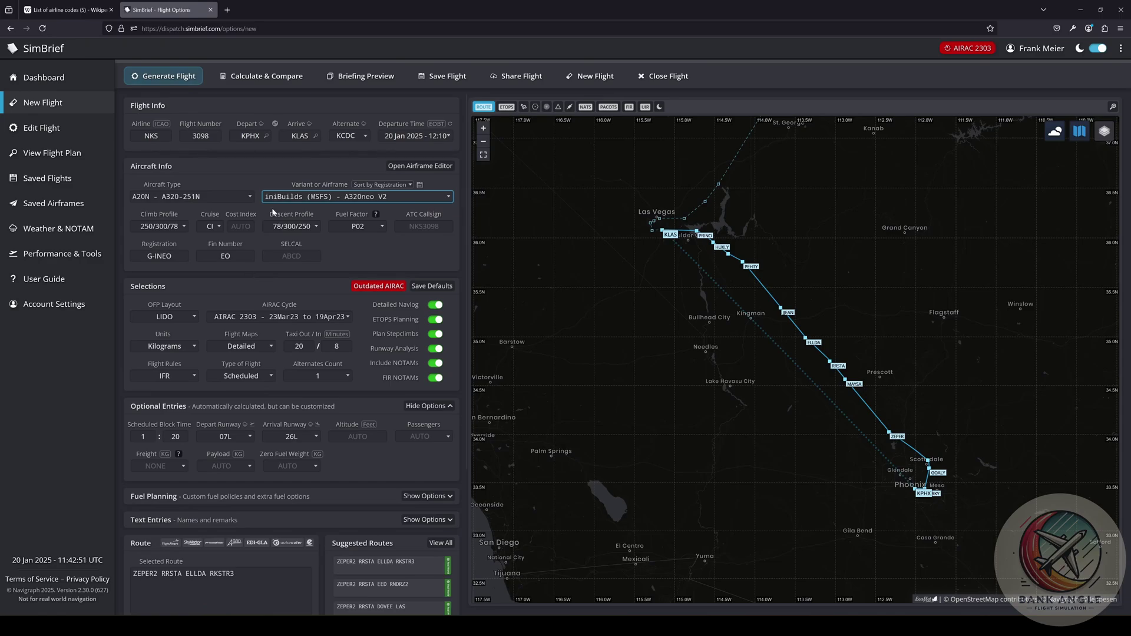
pyautogui.click(175, 79)
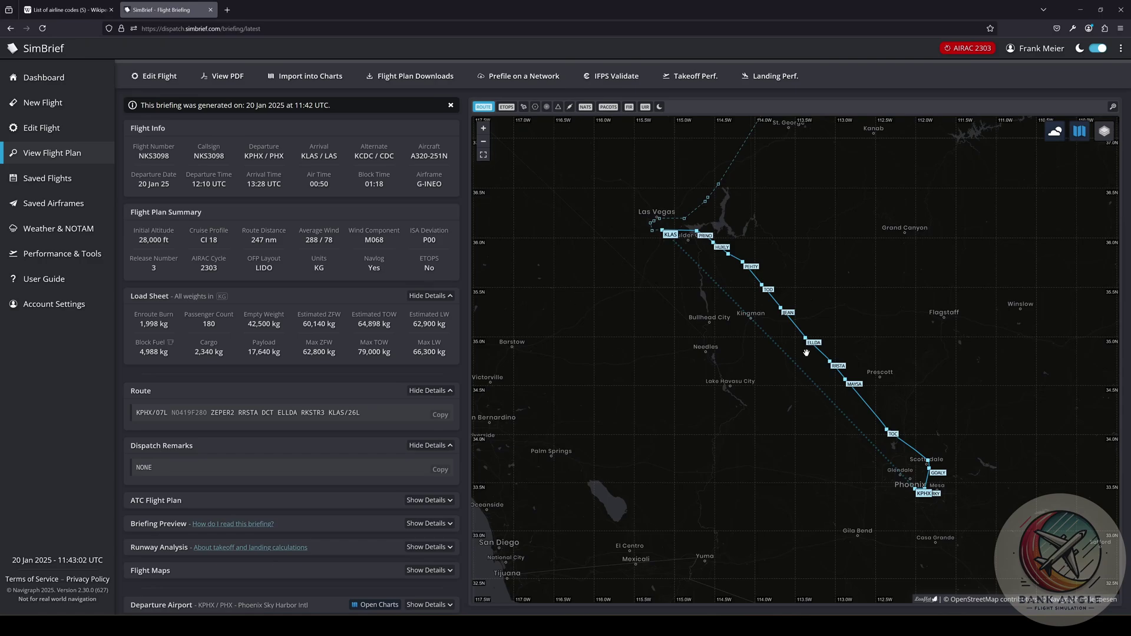
# Zoom and pan the briefing's route map toward the KPHX–KLAS route and highlight Flight Info
pyautogui.click(483, 128)
pyautogui.moveTo(825, 459); pyautogui.dragTo(804, 497)
pyautogui.moveTo(131, 129); pyautogui.dragTo(166, 128)
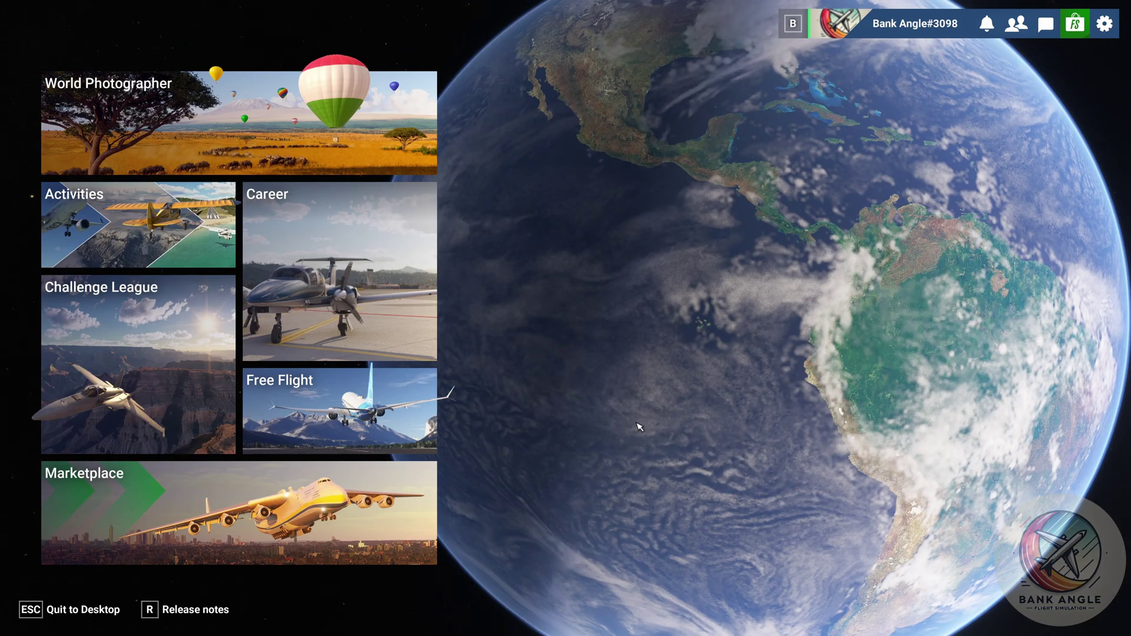
# Set up a free flight departing Phoenix KPHX from Gate 89
pyautogui.click(327, 415)
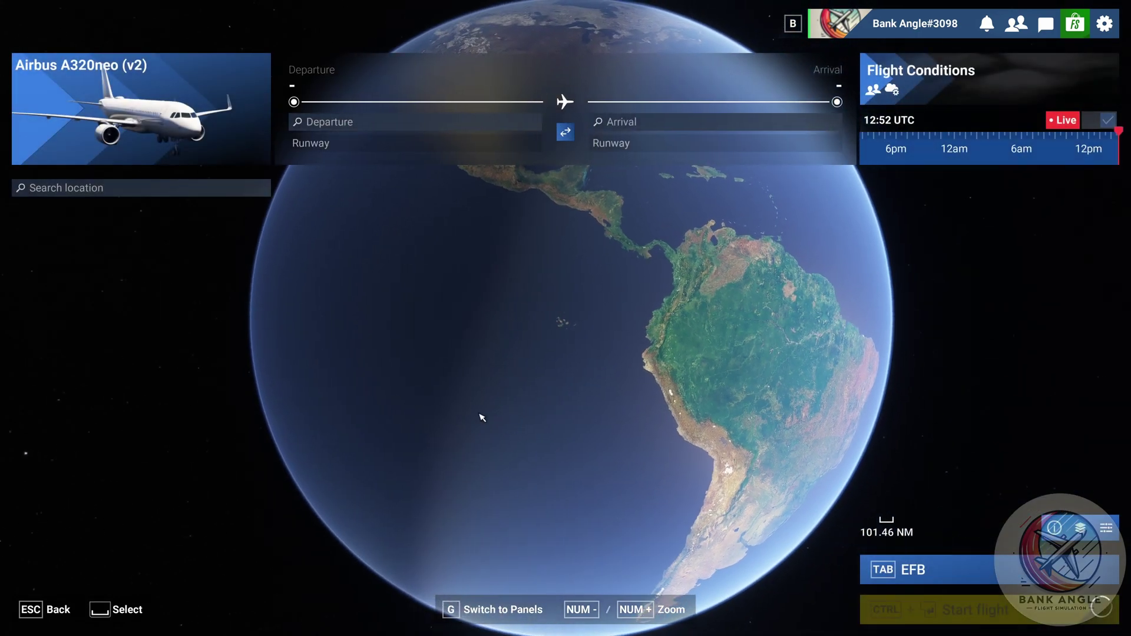
pyautogui.moveTo(561, 264); pyautogui.dragTo(599, 368)
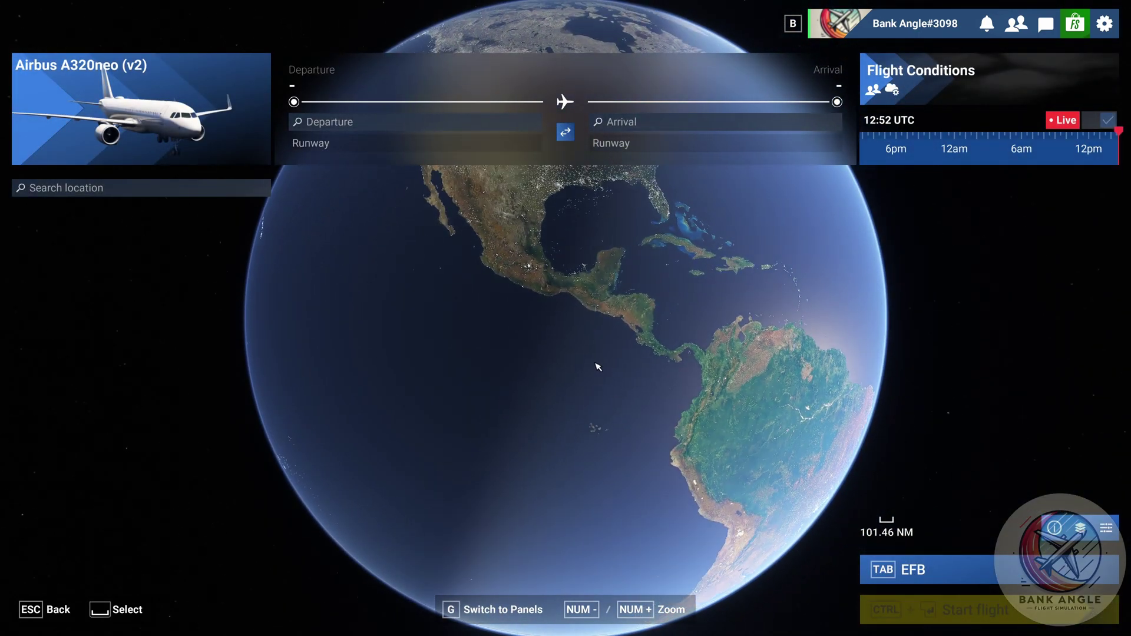
pyautogui.click(371, 124)
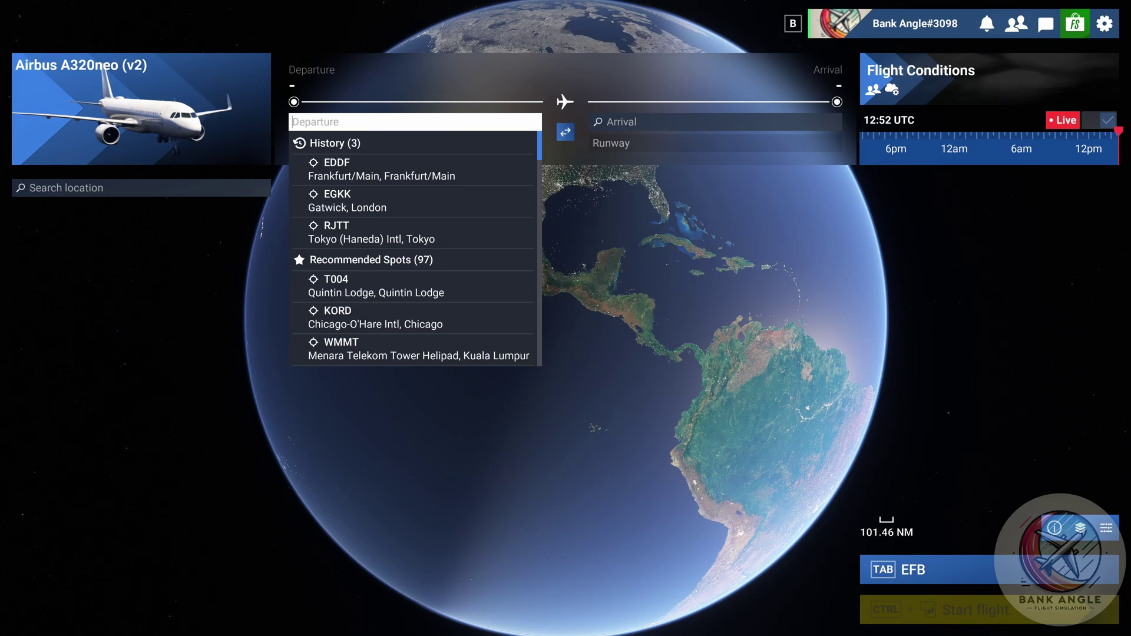
pyautogui.write('KPHX')
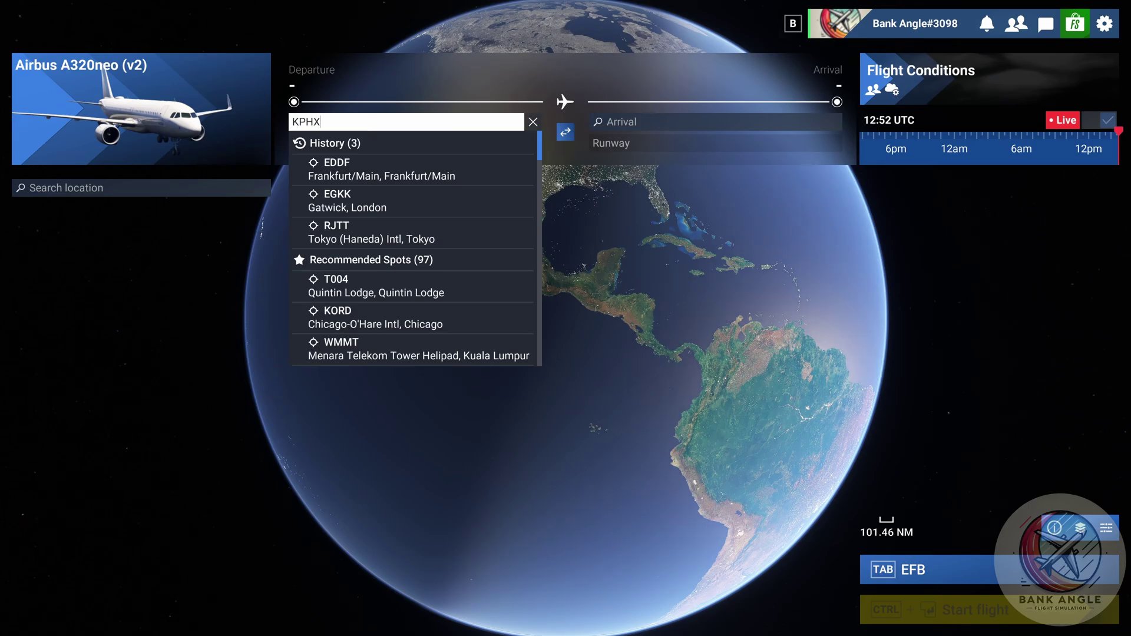
pyautogui.click(375, 163)
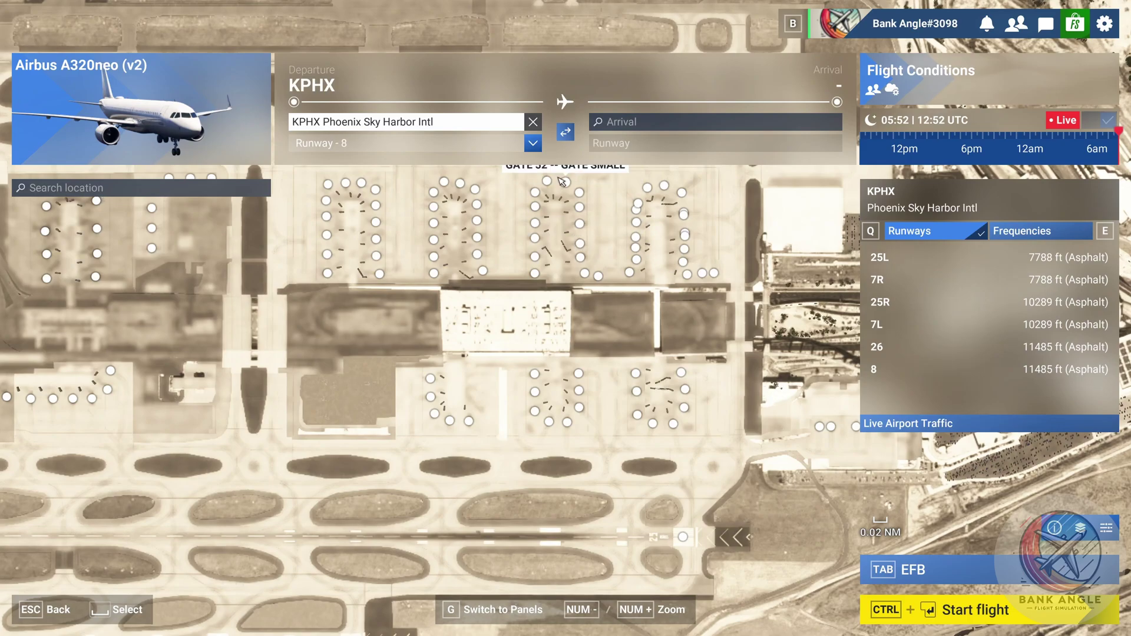
pyautogui.click(584, 409)
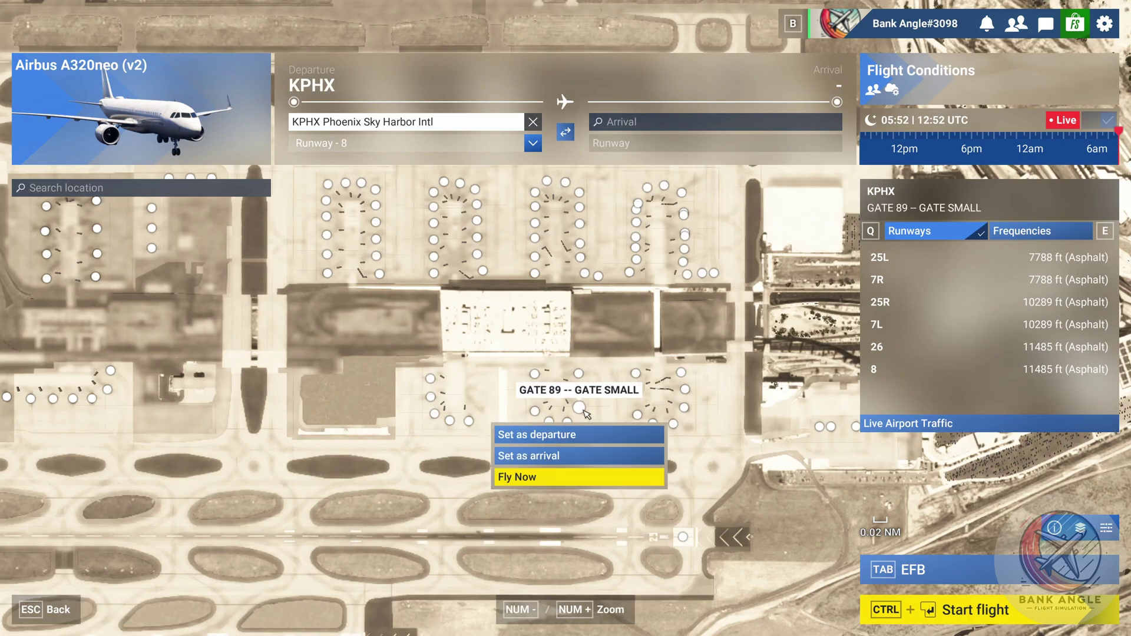
pyautogui.click(565, 435)
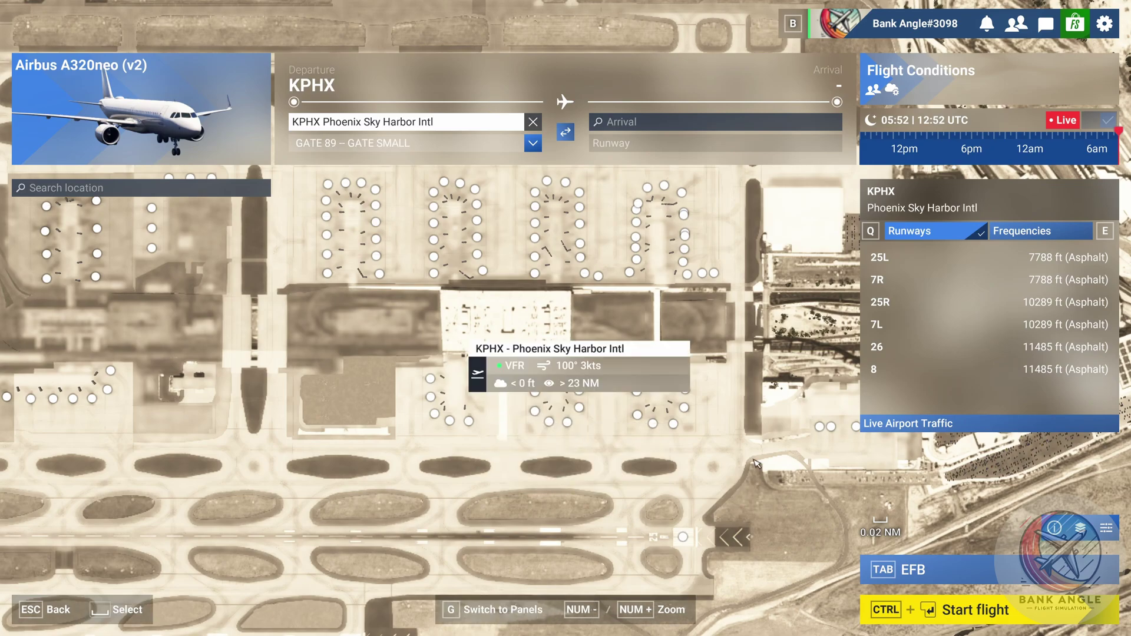
# Give the A320neo (v2) the Spirit livery, review its identification, and save the configuration
pyautogui.click(179, 128)
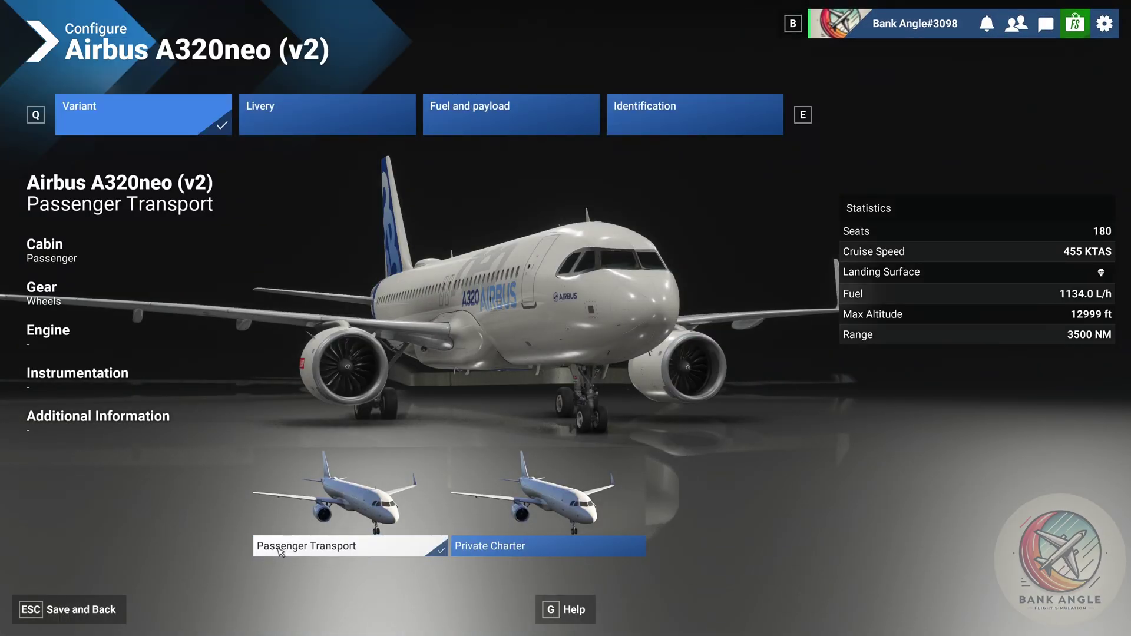
pyautogui.click(327, 106)
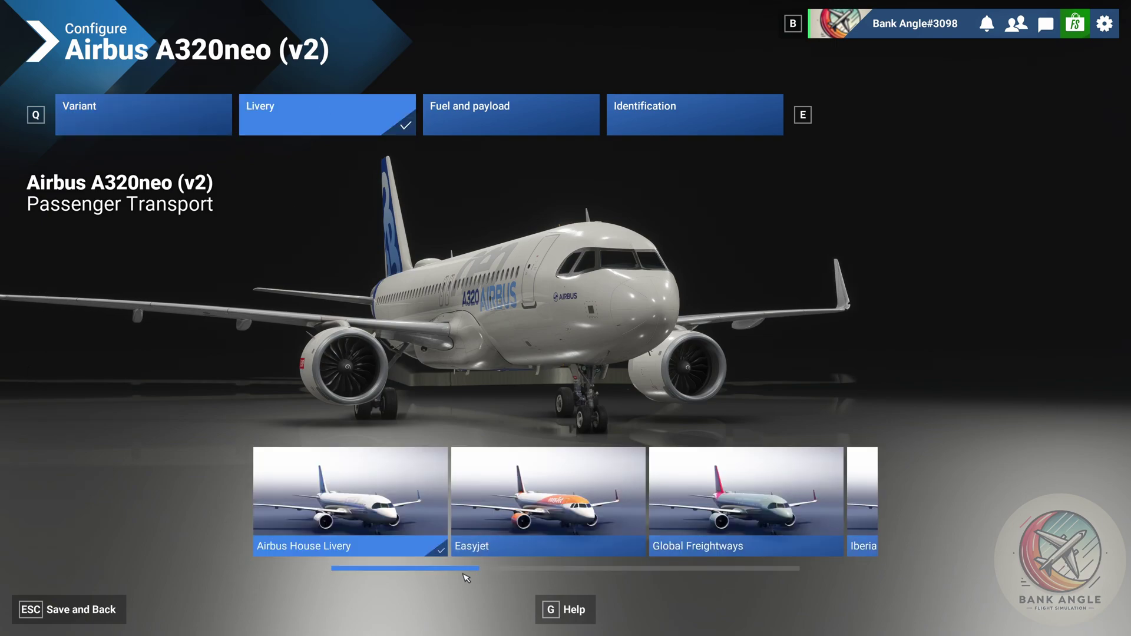
pyautogui.scroll(-1, 465, 574)
pyautogui.scroll(-1, 610, 579)
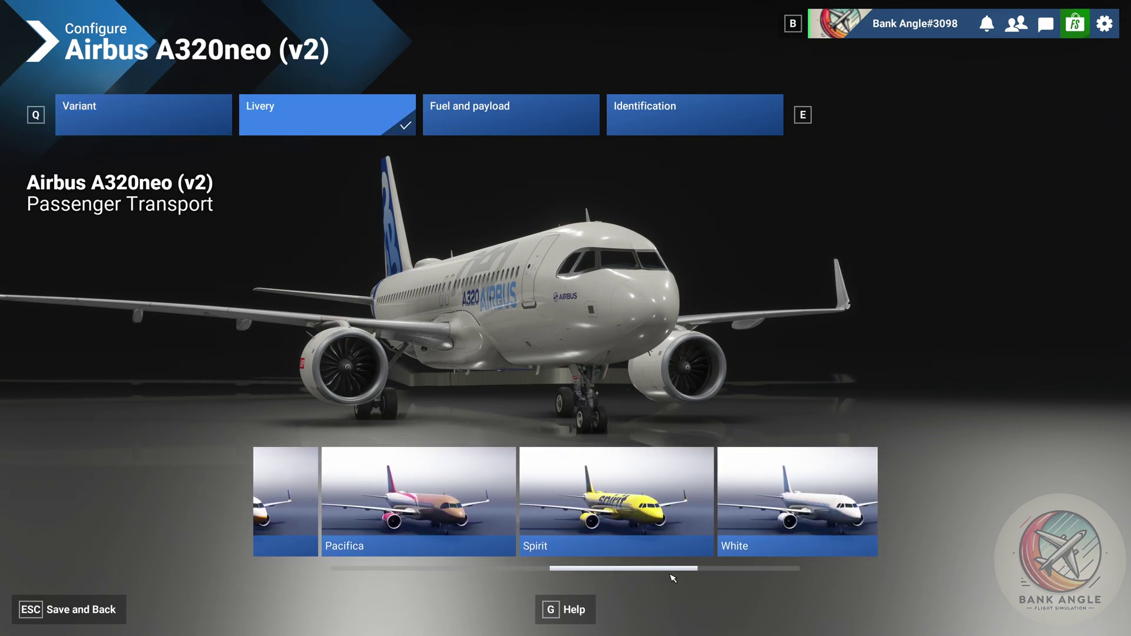
pyautogui.click(615, 515)
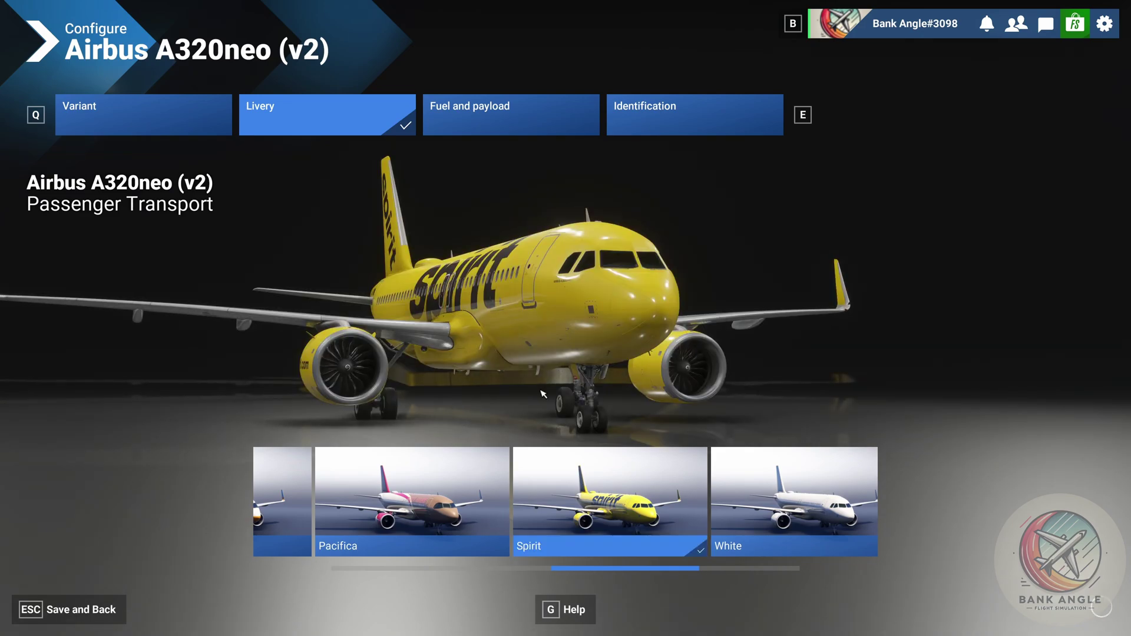
pyautogui.click(687, 125)
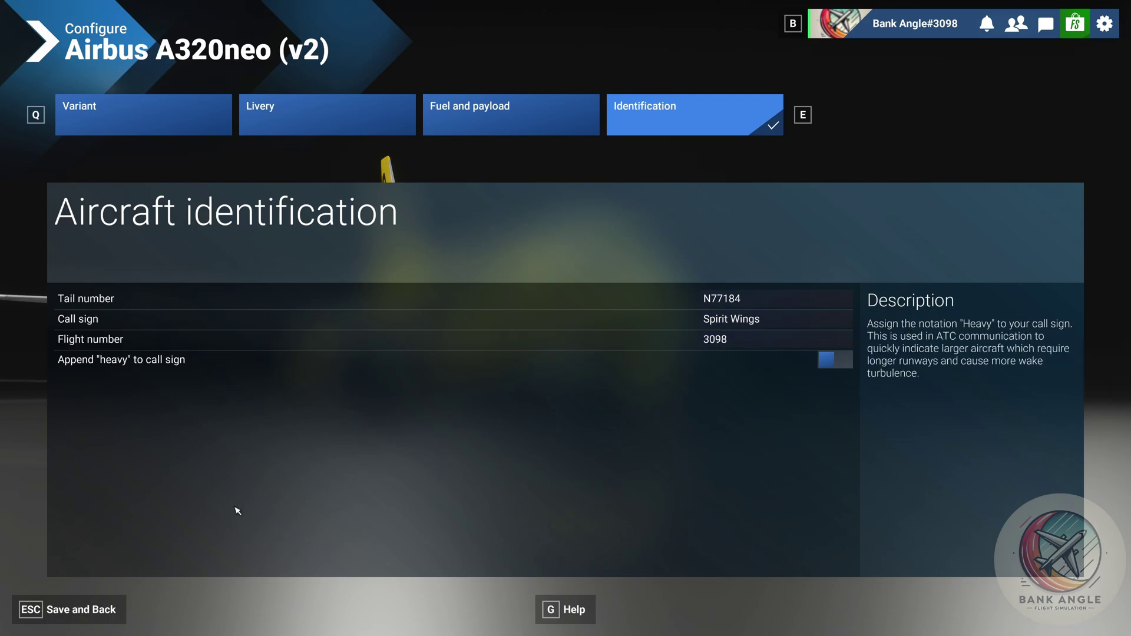
pyautogui.click(100, 616)
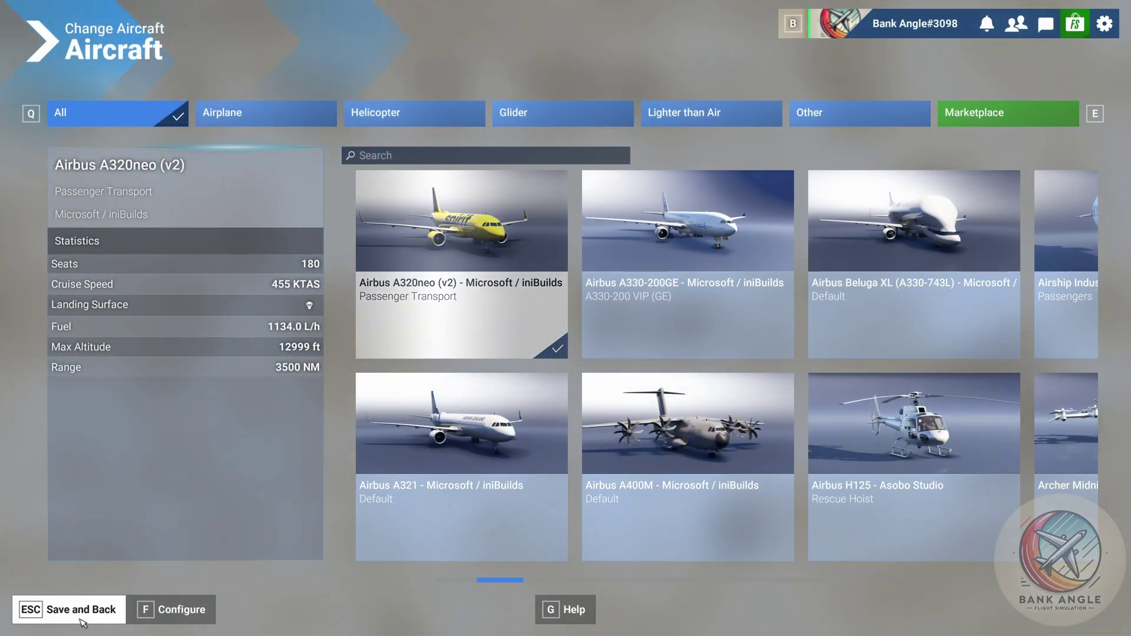
# Return to the map and save Flight Conditions with Live weather kept
pyautogui.click(86, 615)
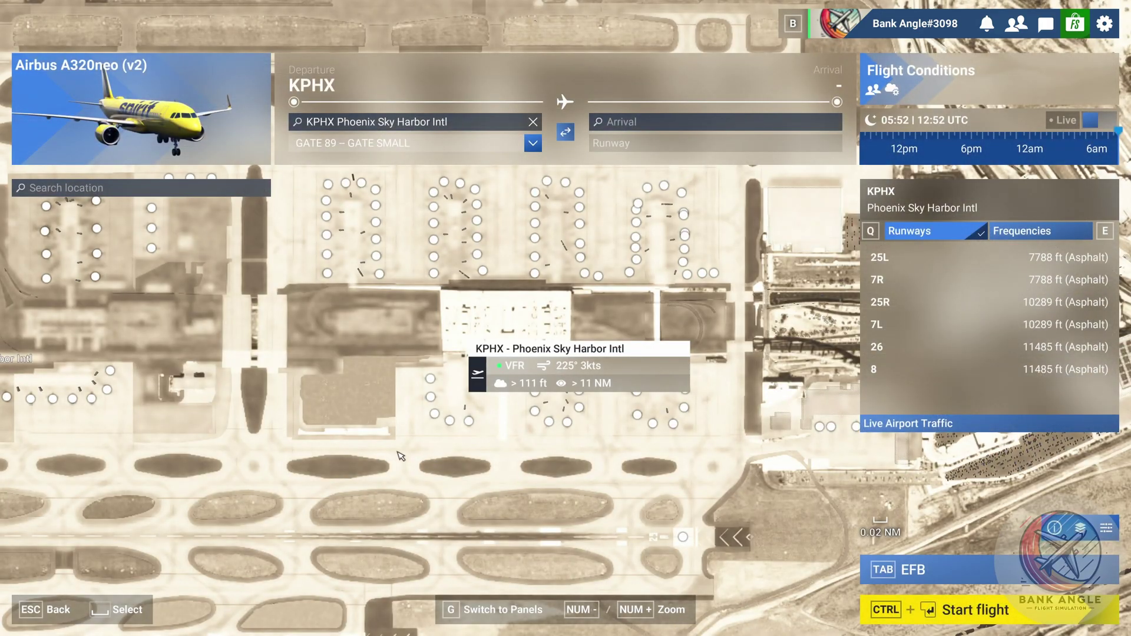
pyautogui.click(946, 75)
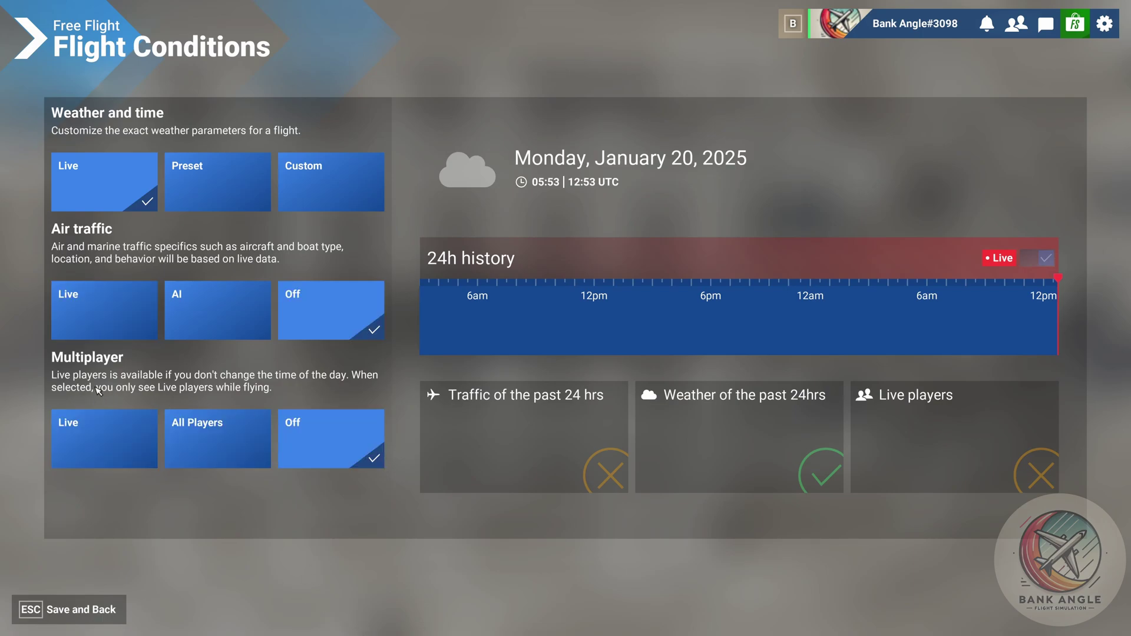
pyautogui.click(88, 613)
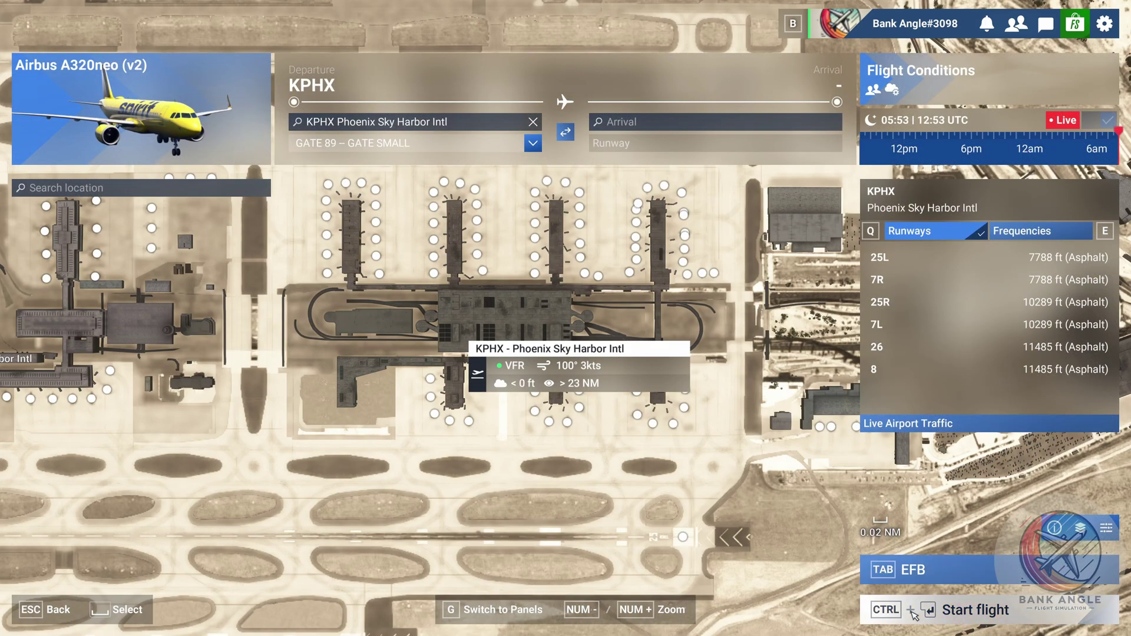
# Start the flight from KPHX Gate 89 and load into the cockpit
pyautogui.click(914, 614)
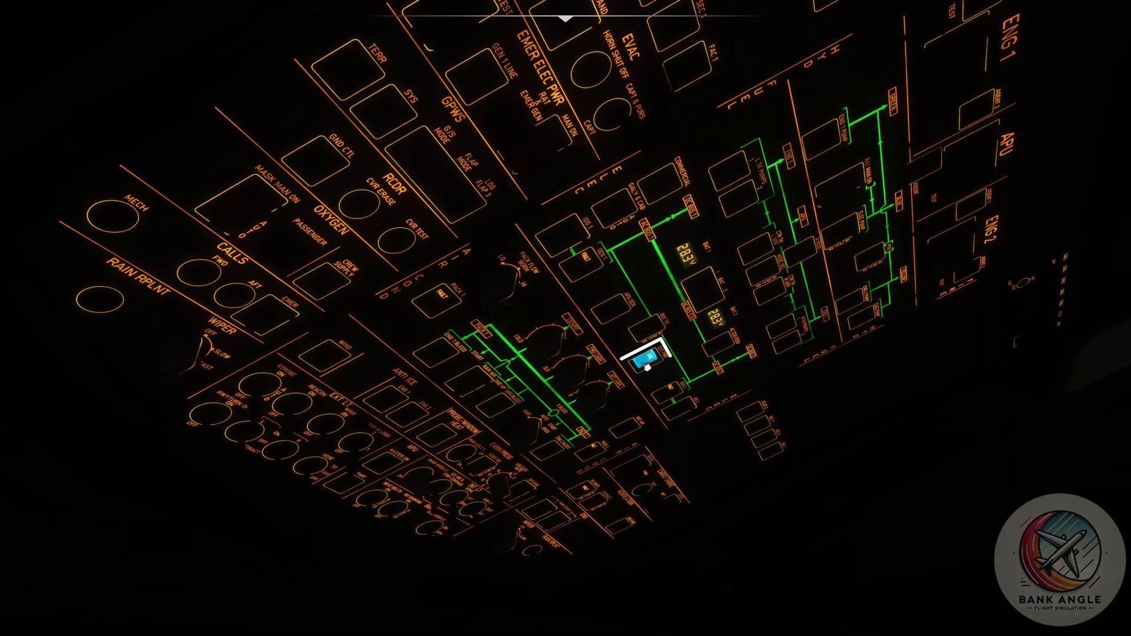
# Turn on external power and raise the main panel and pedestal flood lights
pyautogui.click(644, 367)
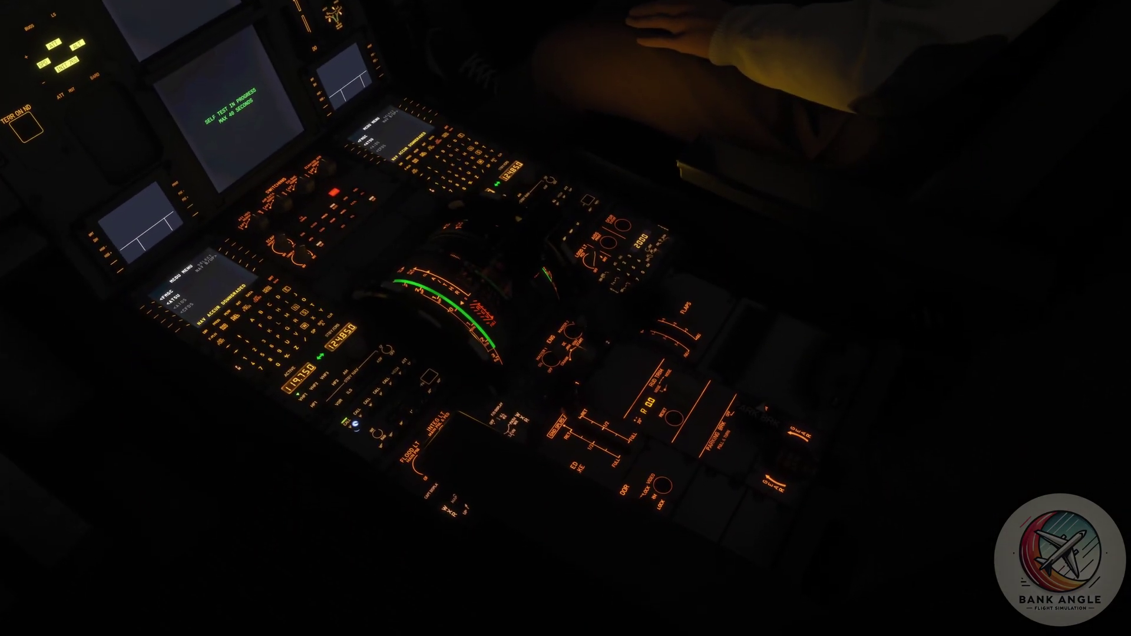
pyautogui.scroll(5, 434, 457)
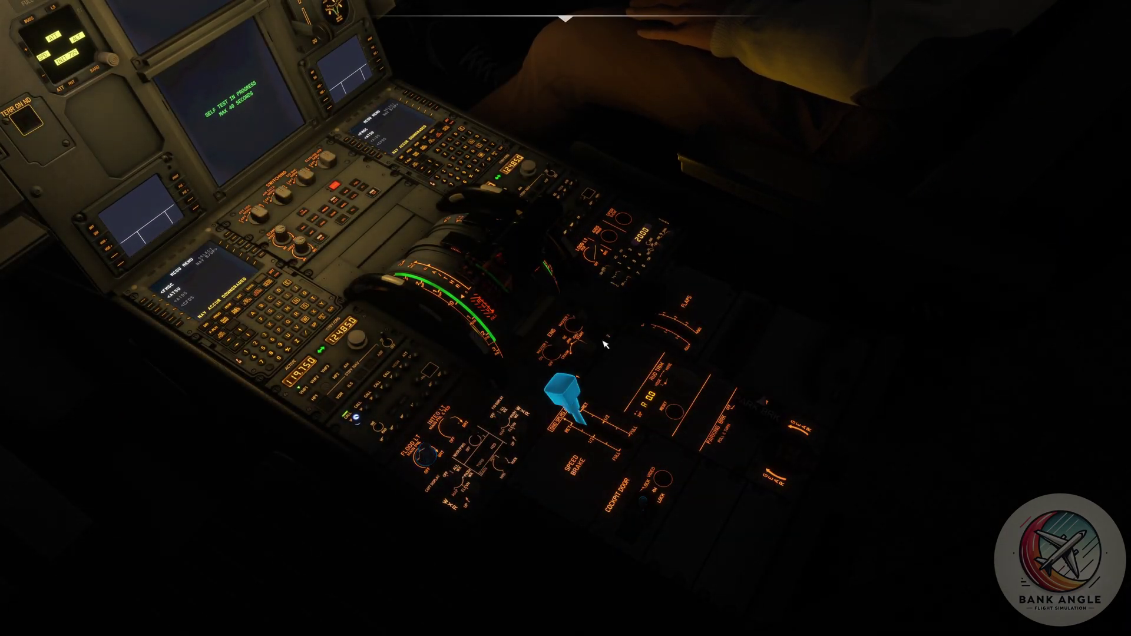
pyautogui.scroll(5, 595, 254)
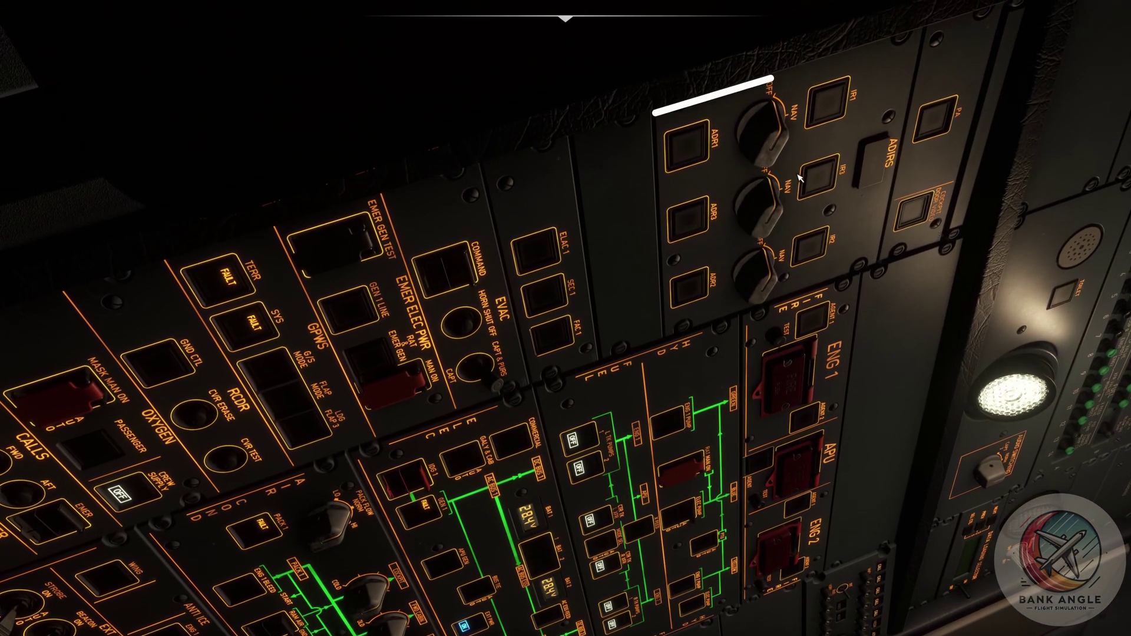
# Set IR1, IR2 and IR3 to NAV, move the strobe switch, and turn recorder ground control on
pyautogui.click(778, 146)
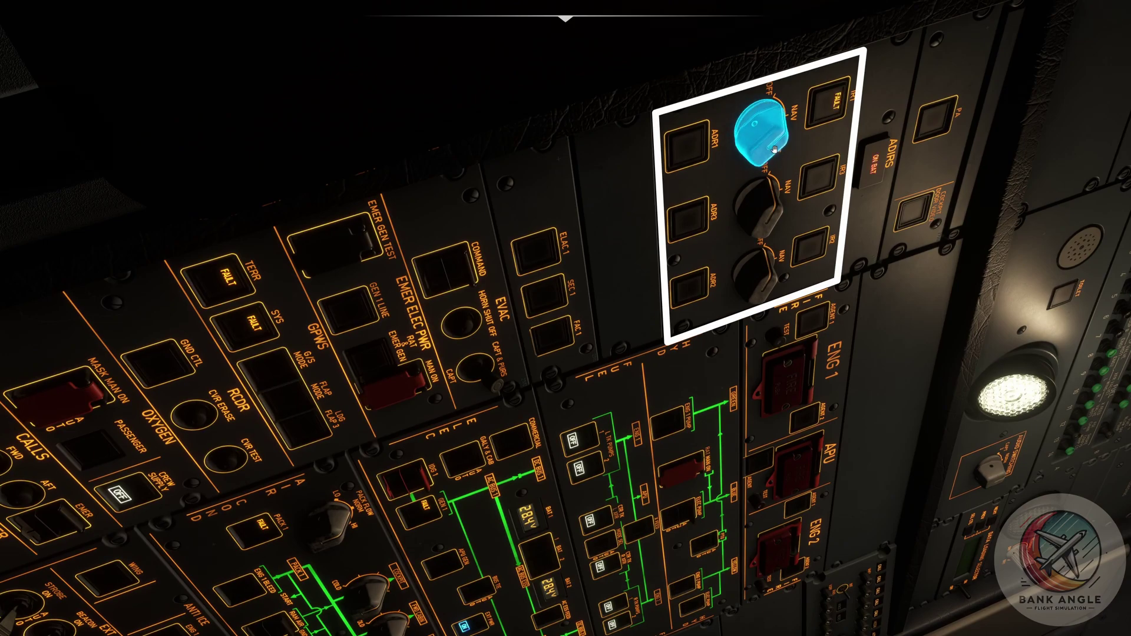
pyautogui.click(753, 286)
pyautogui.click(757, 209)
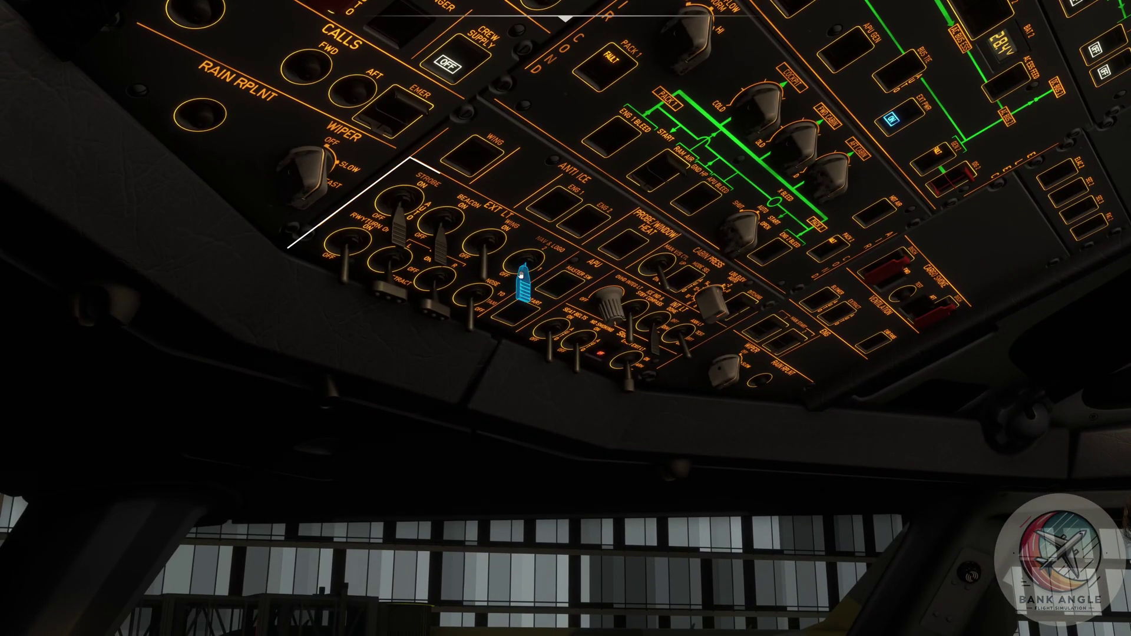
pyautogui.click(398, 226)
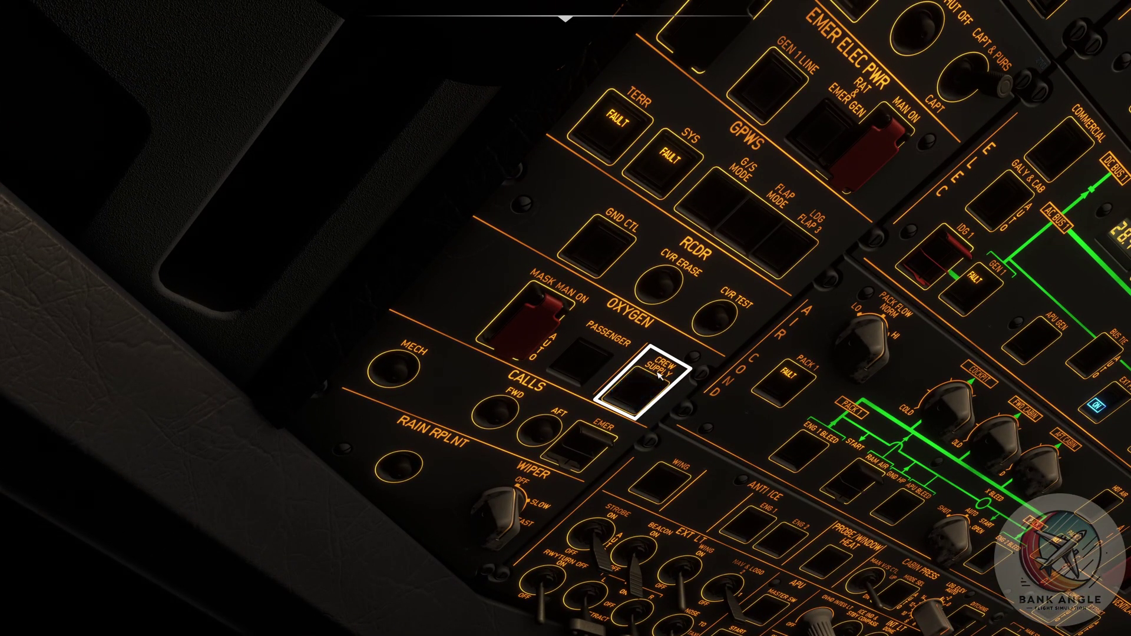
pyautogui.click(625, 233)
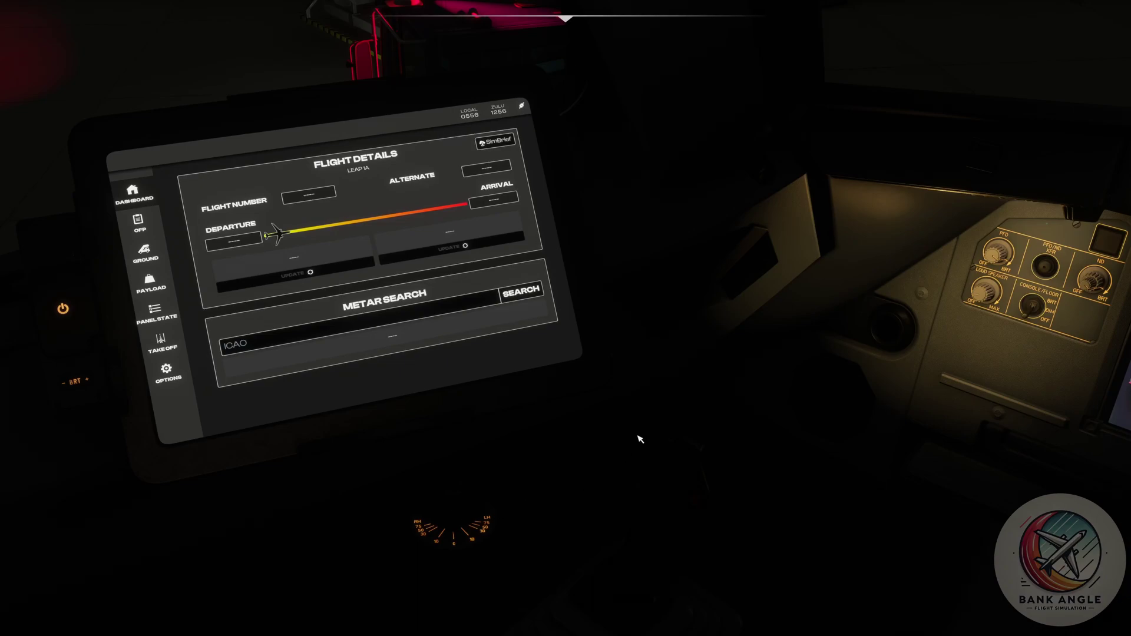
# Open the Options page on the EFB tablet
pyautogui.click(171, 375)
# Request the SimBrief flight plan from the EFB tablet
pyautogui.click(496, 144)
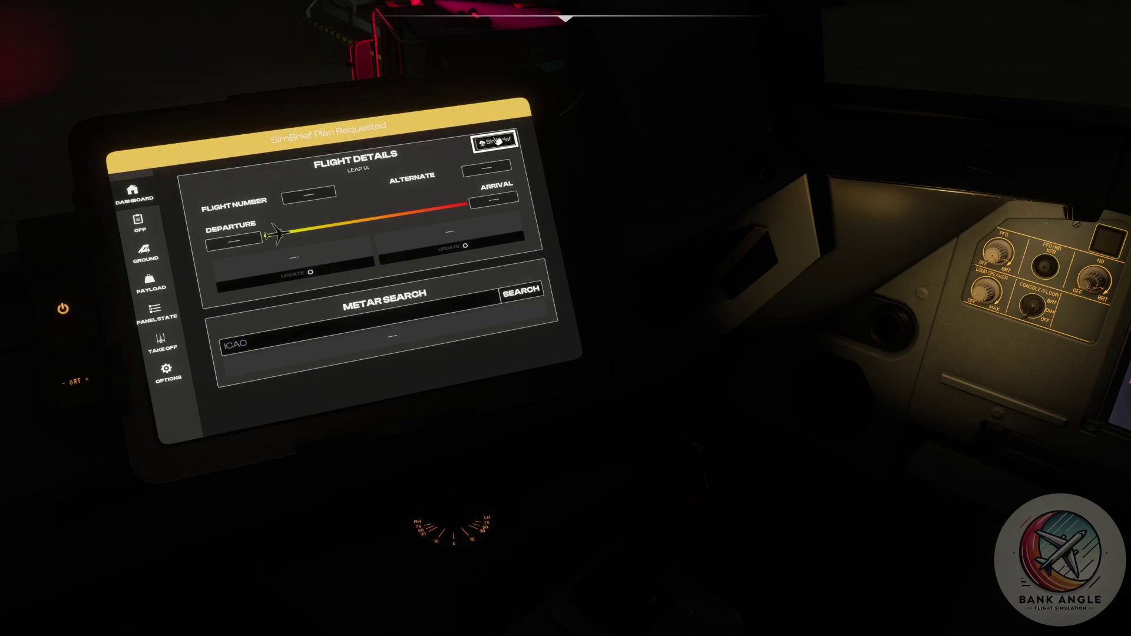